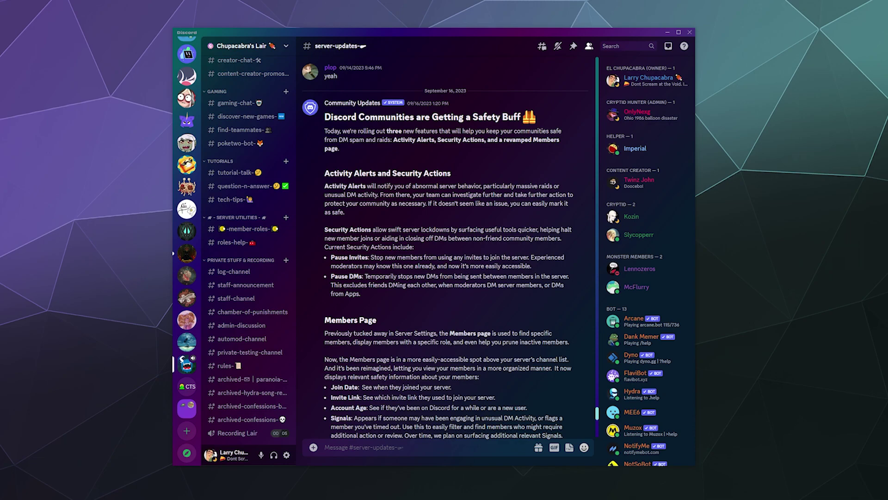
- Open the settings of the Chupacabra's Lair server at the server Overview page
left_click(259, 51)
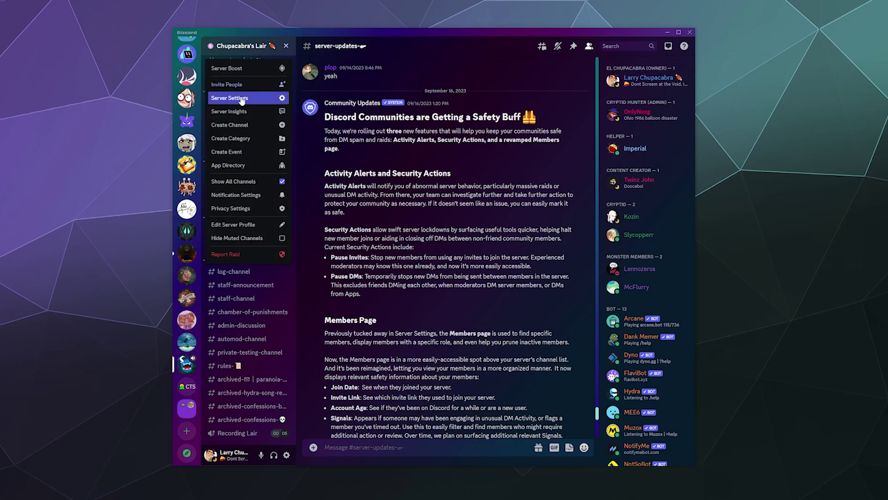
left_click(235, 50)
left_click(236, 50)
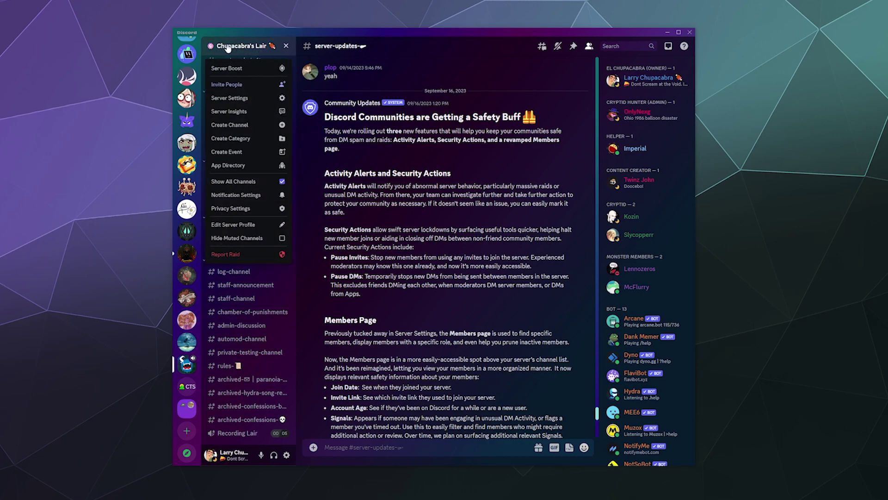
left_click(229, 111)
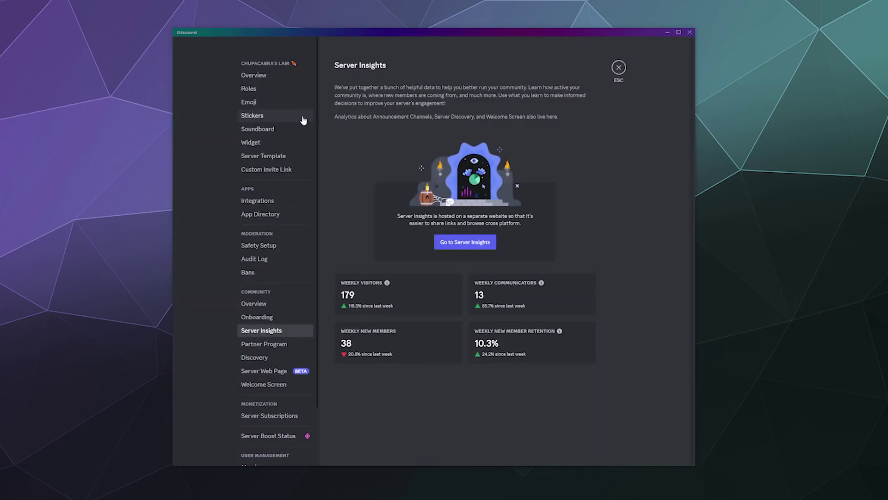
left_click(271, 89)
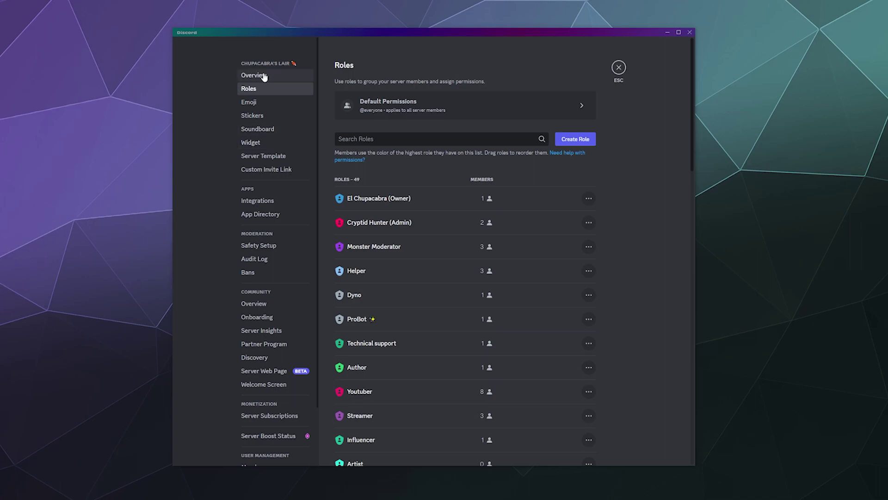
left_click(255, 75)
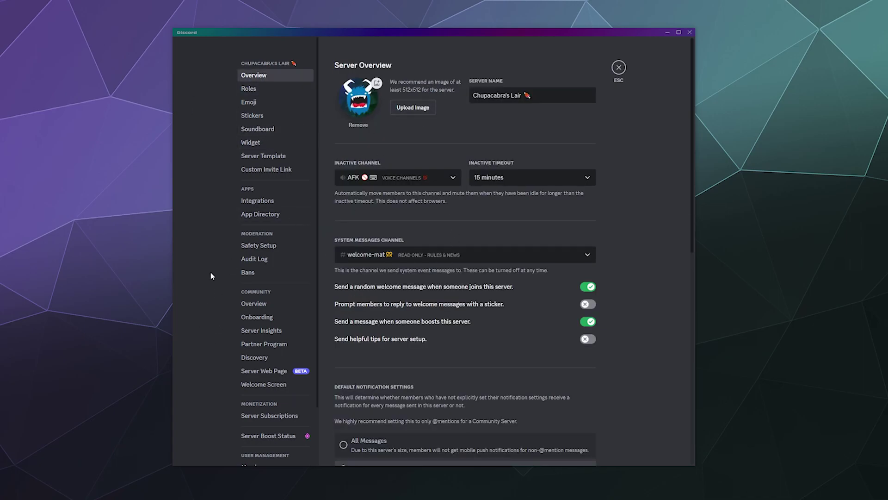
- Open the server's Invites page under User Management and look through the active invite links
scroll(261, 288, "down", 2)
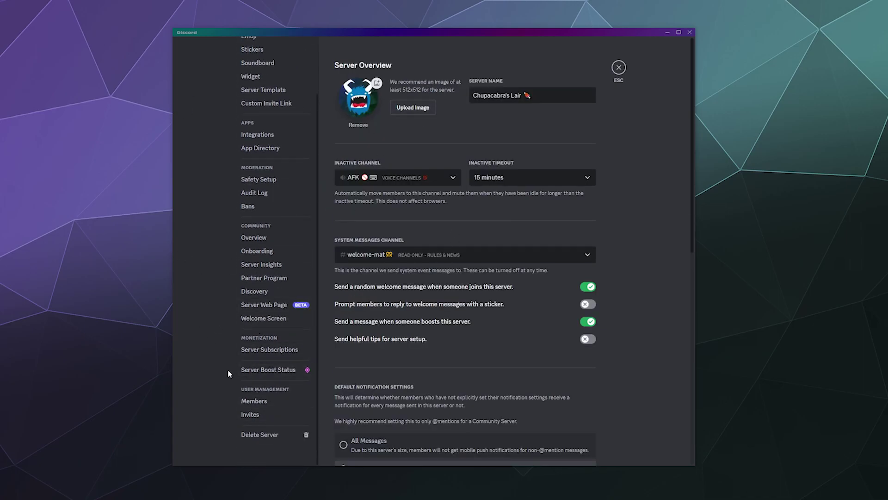
left_click(266, 417)
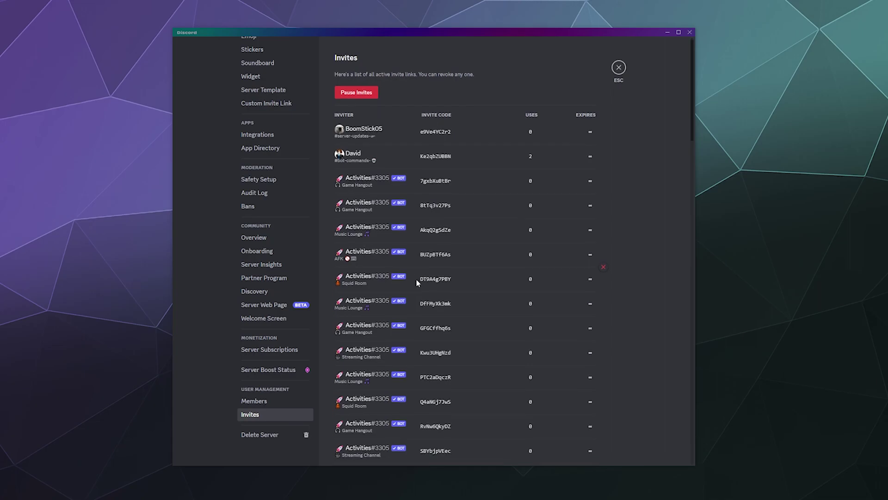
scroll(417, 283, "down", 10)
scroll(418, 283, "up", 5)
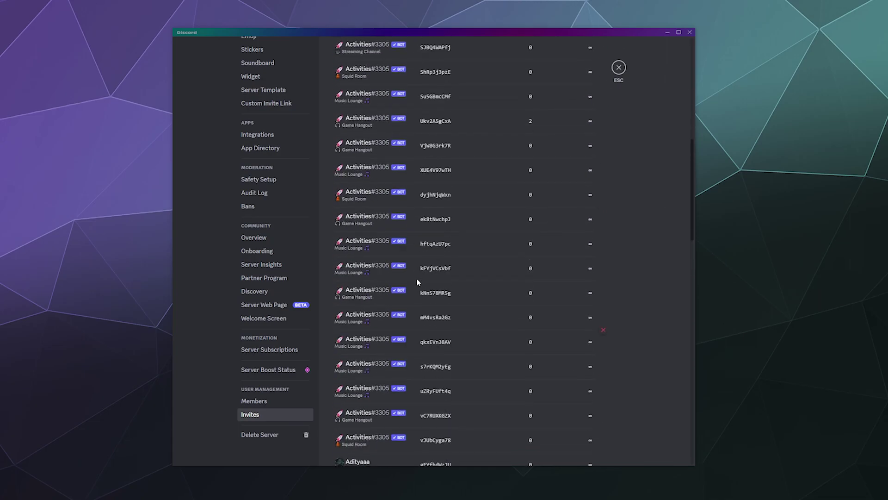
scroll(418, 282, "up", 8)
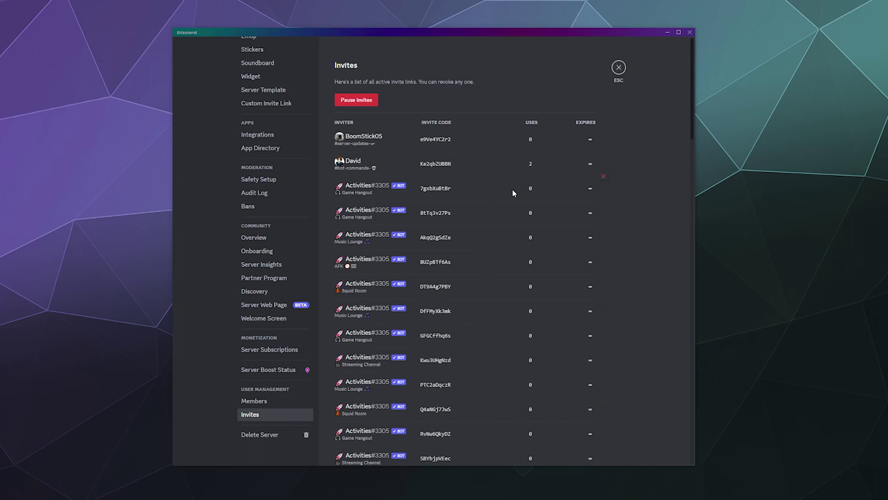
- Revoke the first twelve Activities bot invites listed below the two member-created invites
left_click(603, 180)
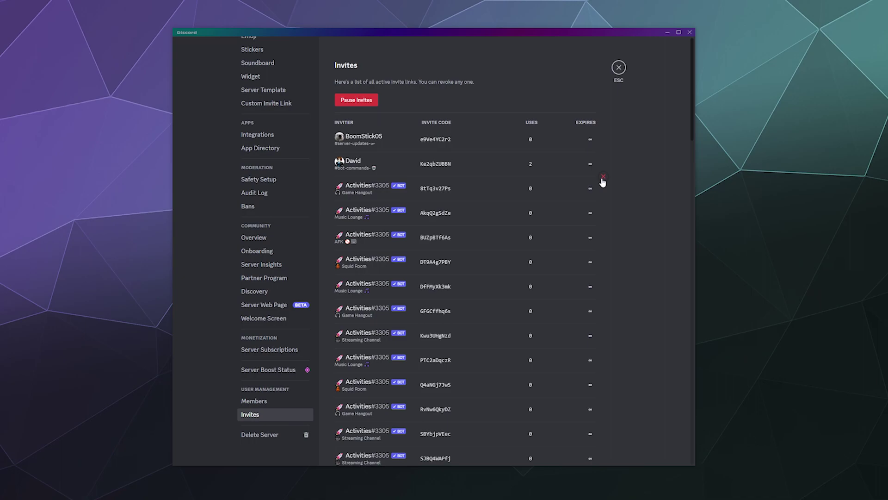
left_click(603, 181)
left_click(603, 180)
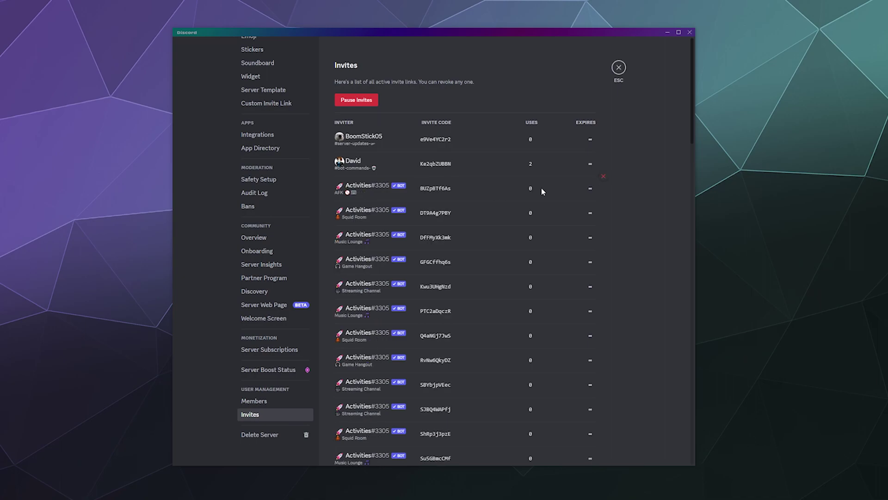
left_click(602, 181)
left_click(603, 180)
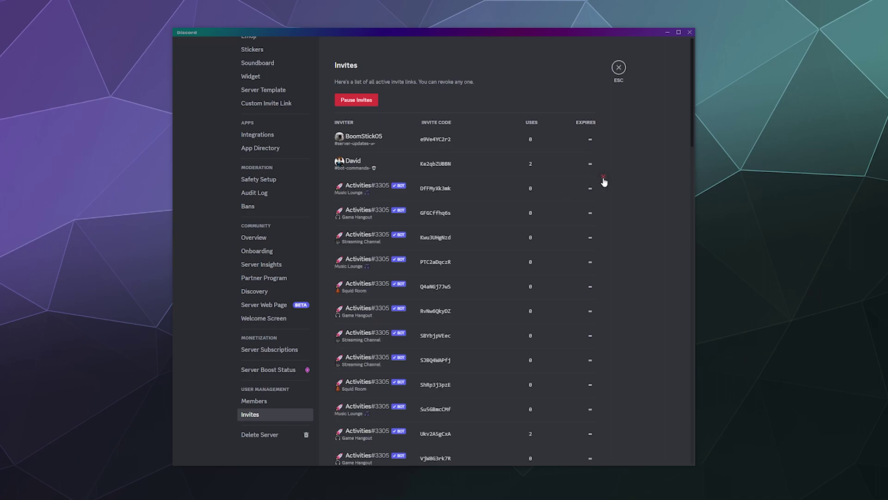
left_click(603, 180)
left_click(603, 180)
left_click(603, 180)
left_click(603, 181)
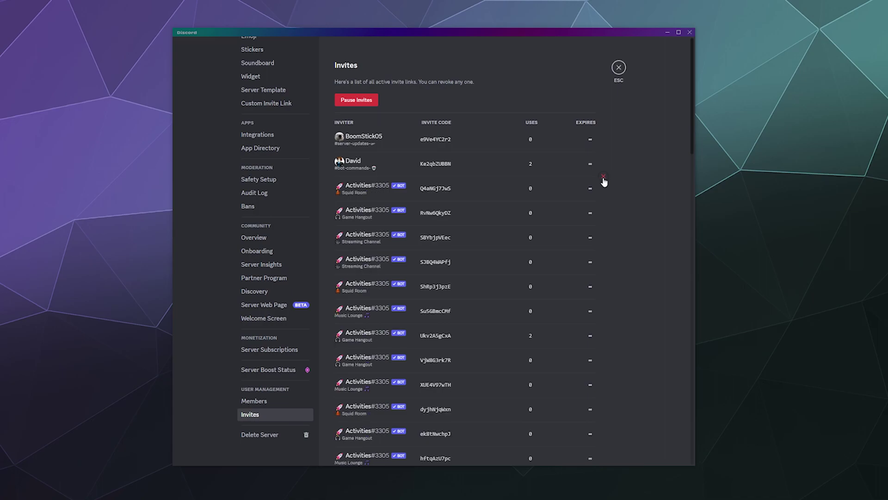
left_click(603, 180)
left_click(603, 180)
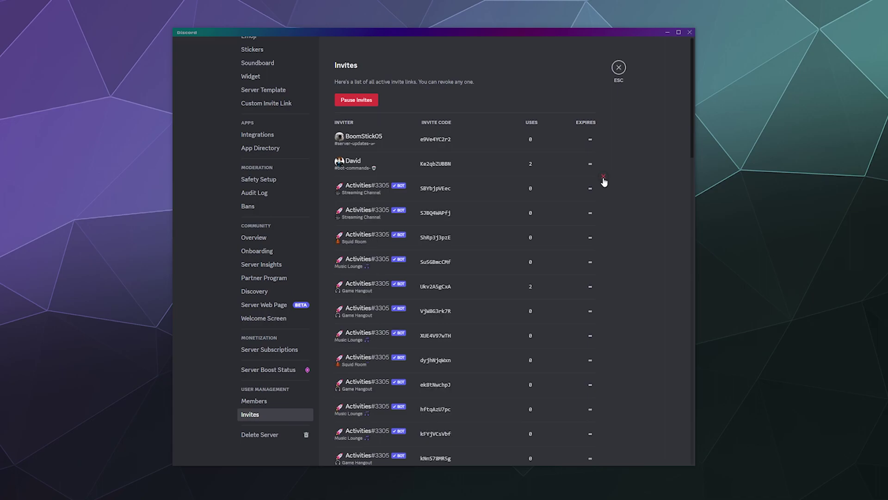
left_click(603, 180)
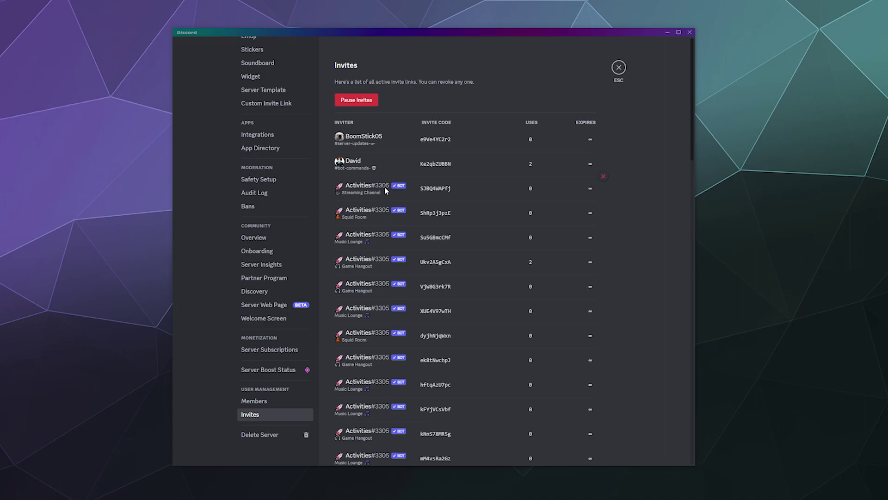
- Pause all invites to the server and enable them again
left_click(370, 99)
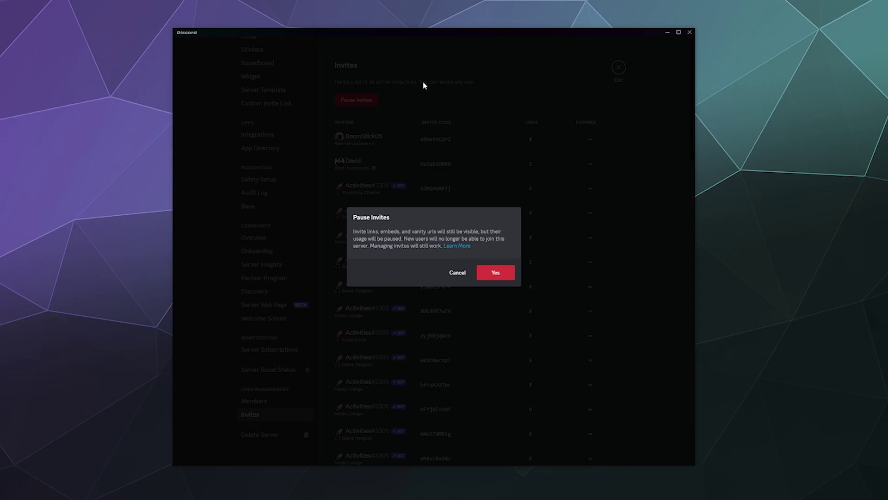
left_click(499, 272)
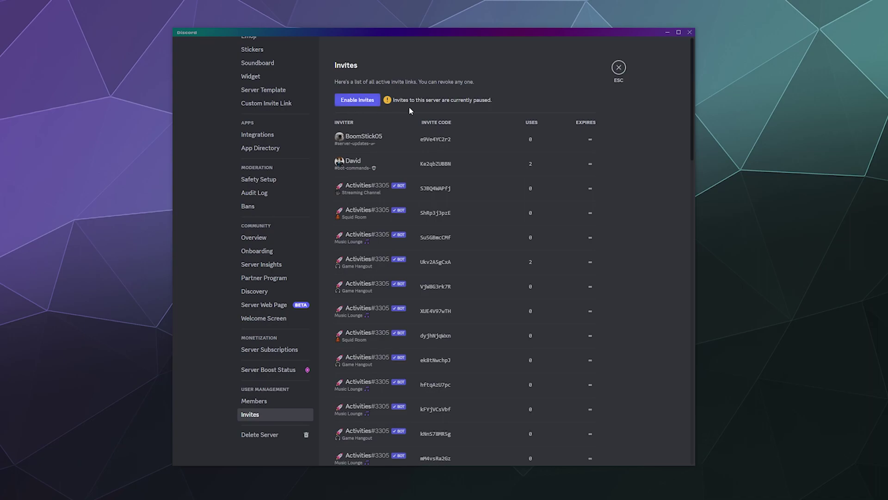
left_click(367, 102)
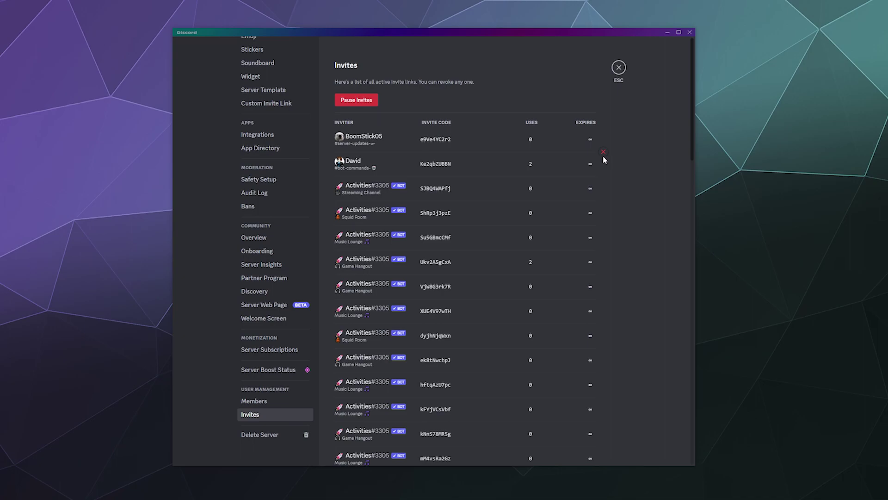
- Revoke the two member-created invites at the start of the list and all remaining Activities bot invites
left_click(603, 152)
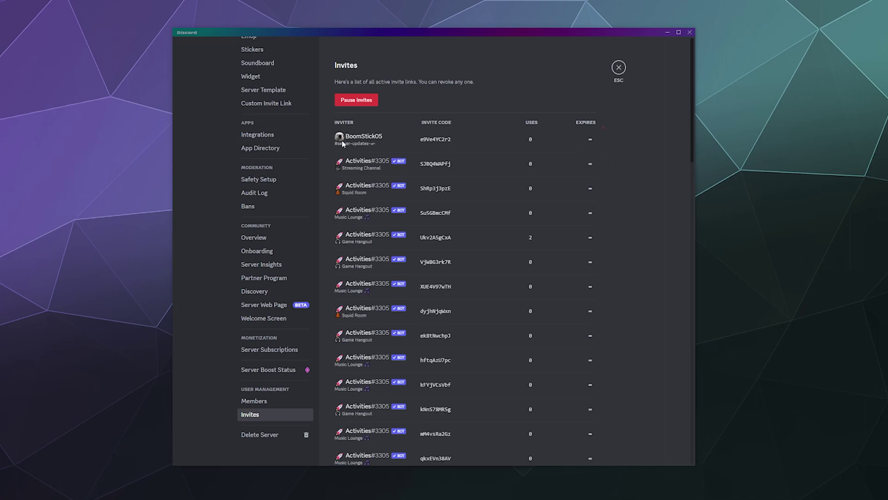
left_click(605, 130)
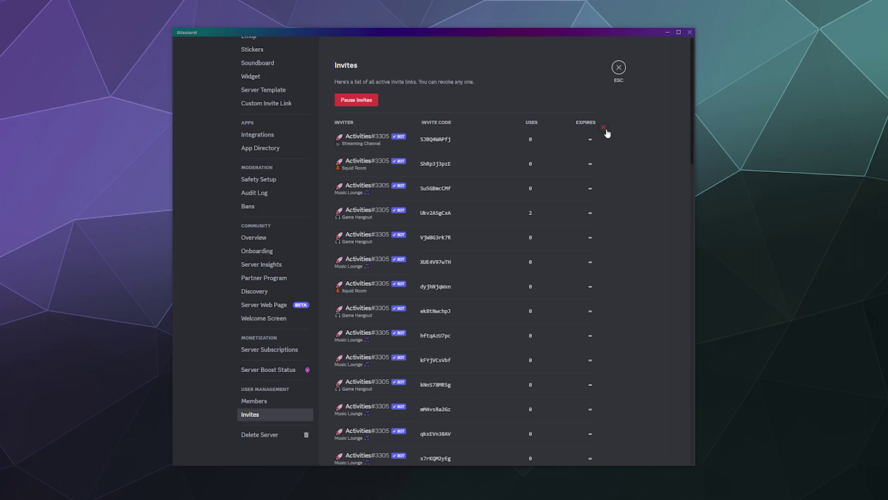
left_click(605, 129)
left_click(605, 130)
left_click(605, 129)
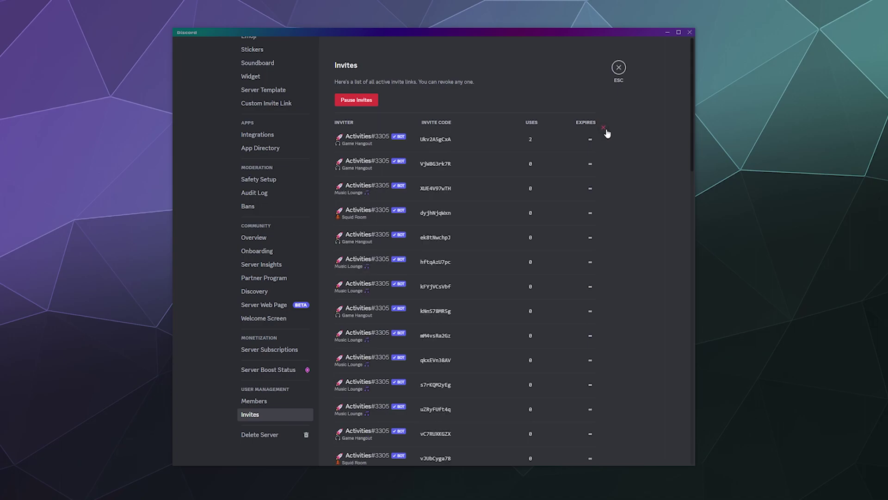
left_click(605, 130)
left_click(605, 130)
left_click(605, 130)
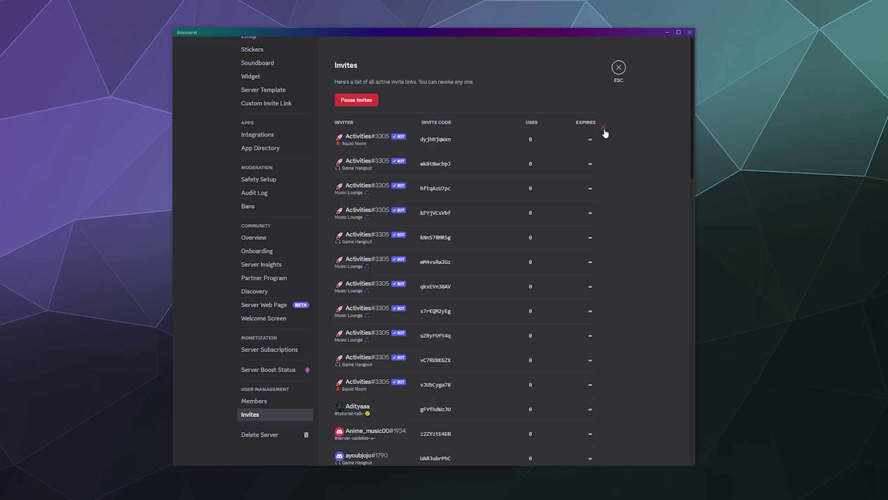
left_click(605, 132)
left_click(604, 133)
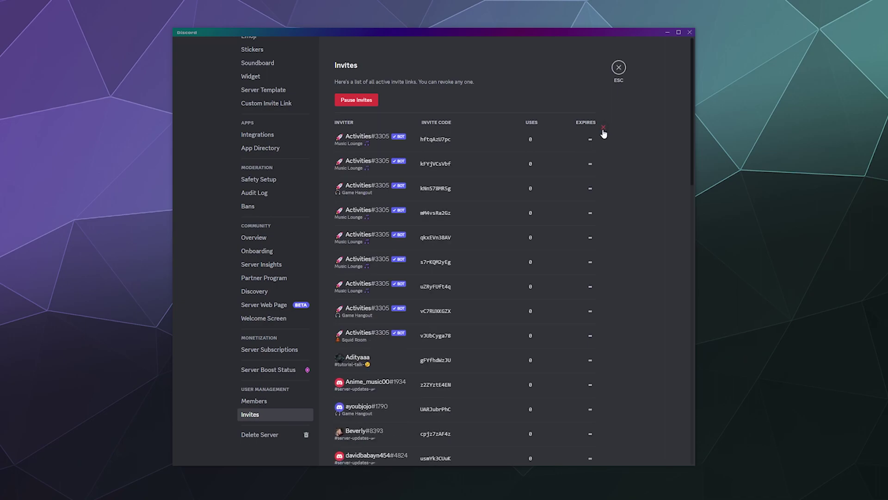
left_click(604, 133)
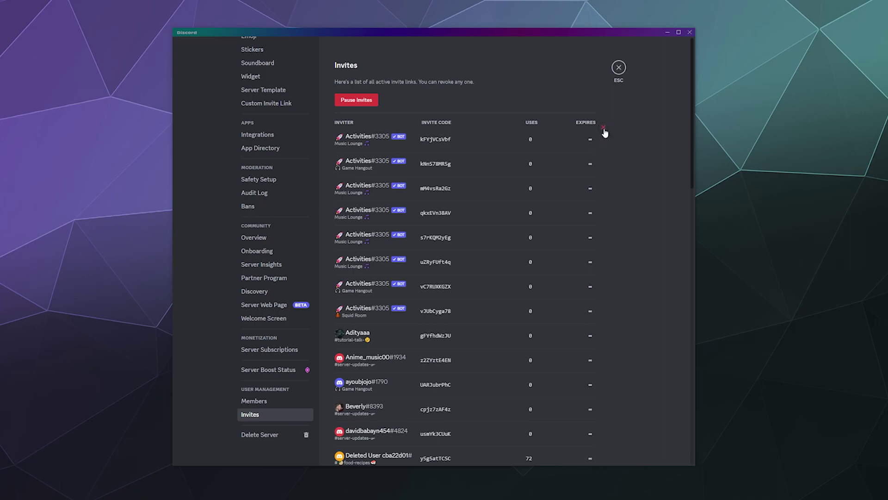
left_click(604, 132)
left_click(604, 132)
left_click(604, 132)
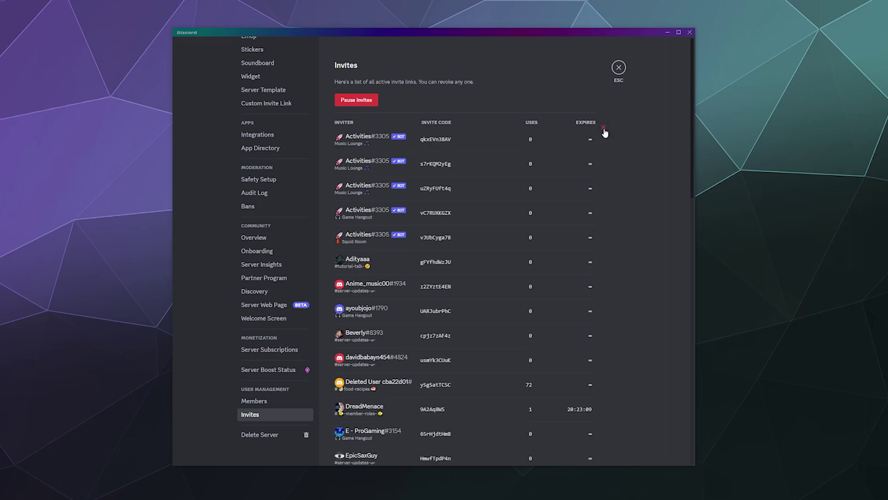
left_click(604, 132)
left_click(605, 132)
left_click(604, 132)
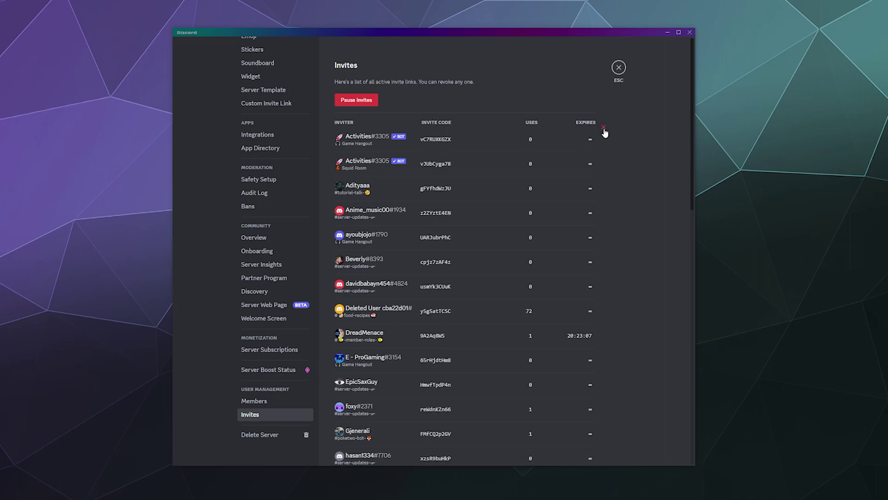
left_click(604, 132)
left_click(604, 131)
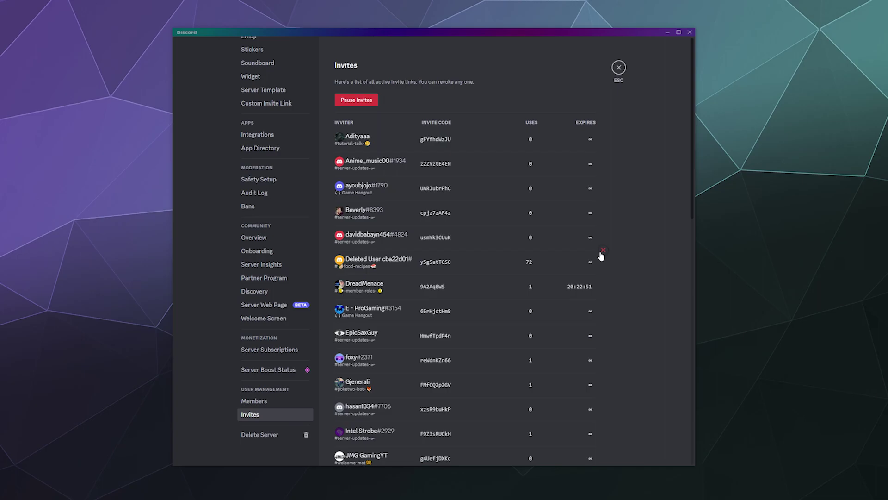
- Revoke the deleted user's invite with 72 uses and the five member invites listed above it
left_click(600, 256)
left_click(602, 232)
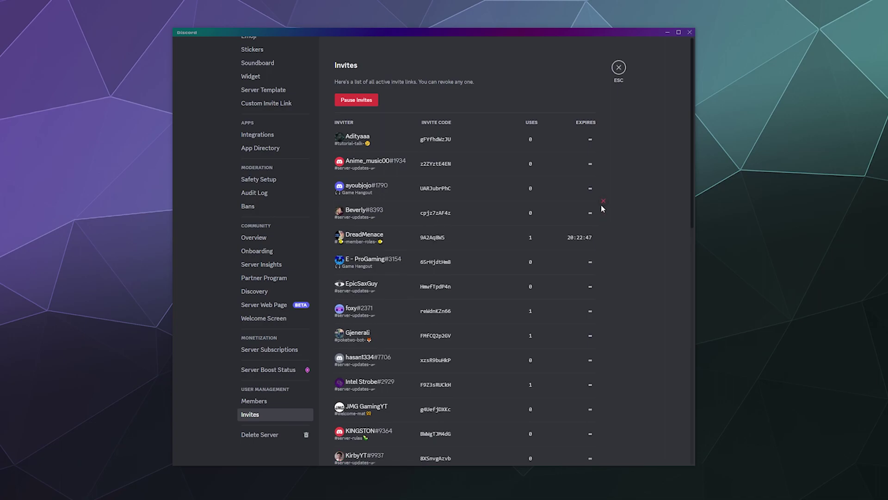
left_click(603, 177)
left_click(602, 176)
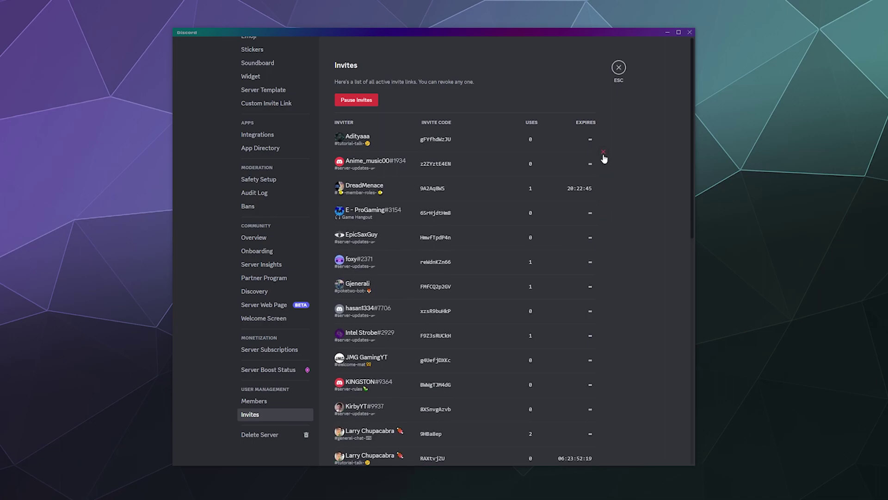
left_click(603, 154)
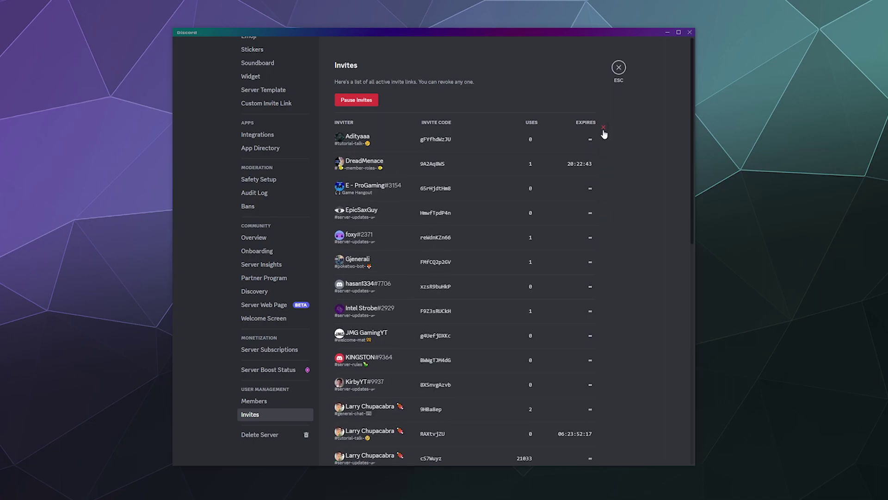
left_click(603, 136)
- Look through the remaining invites, examining their inviters, number of uses and expiry times
scroll(596, 208, "down", 10)
scroll(593, 267, "up", 5)
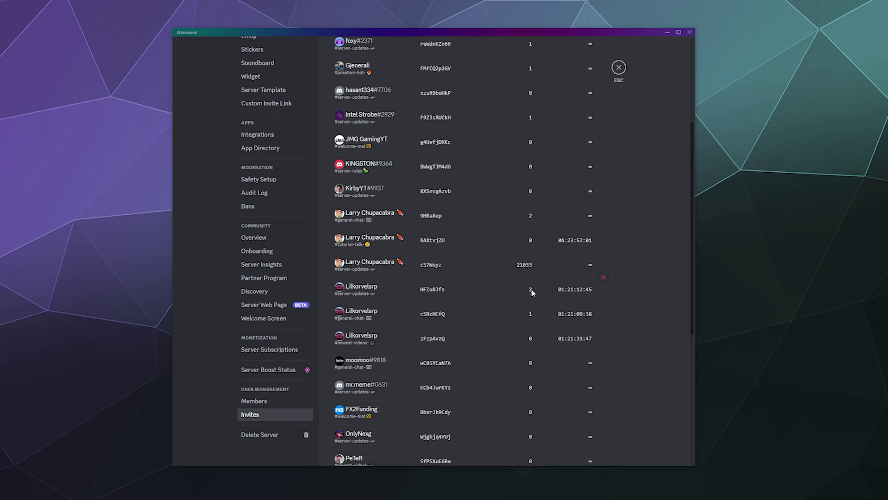
scroll(531, 362, "up", 5)
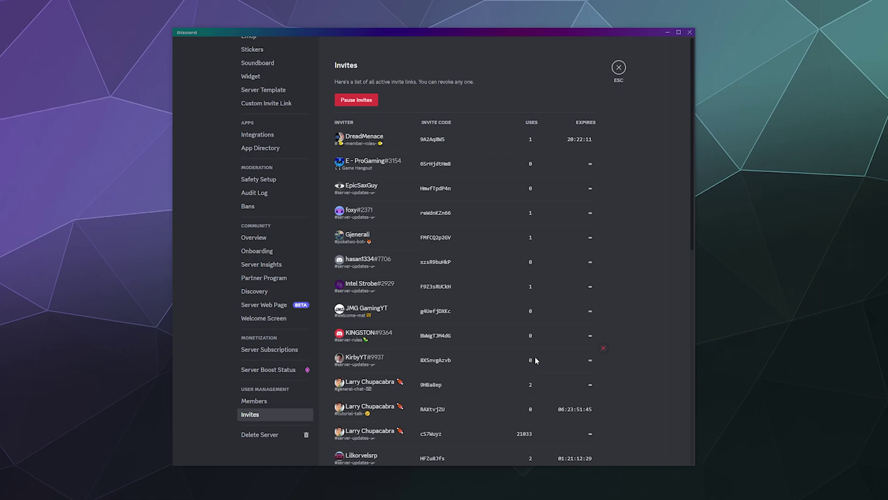
scroll(537, 296, "down", 8)
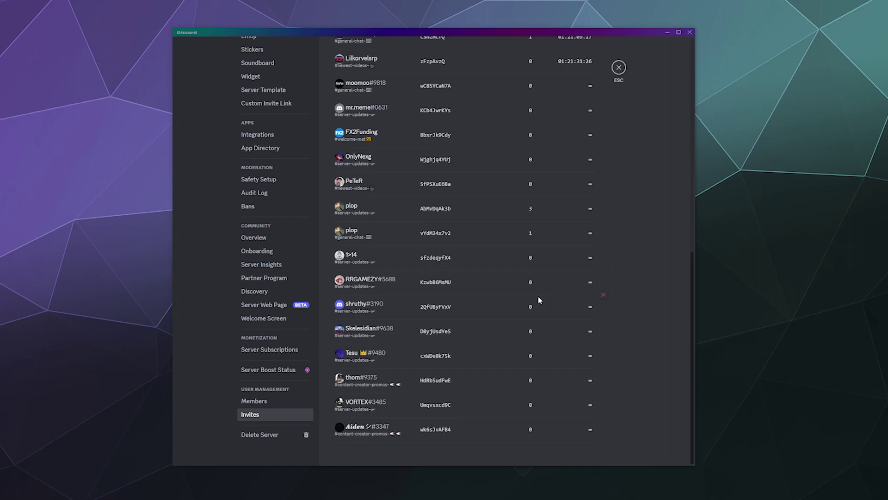
scroll(538, 296, "up", 6)
scroll(538, 300, "up", 2)
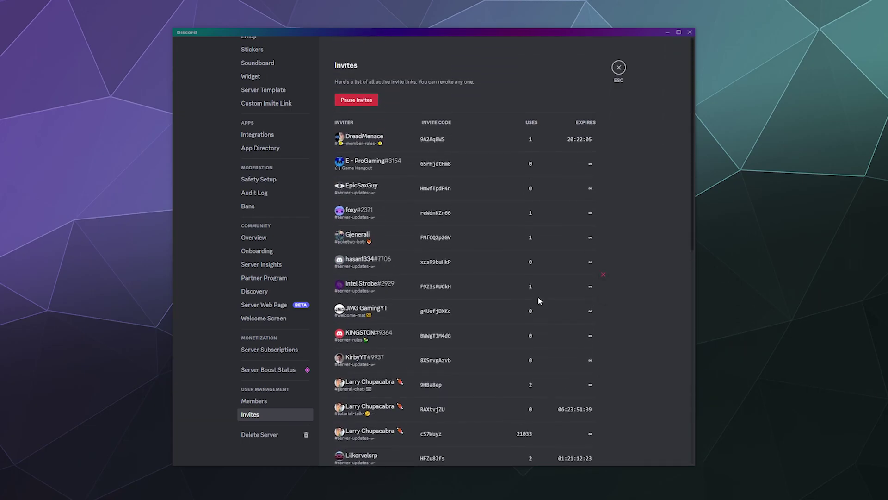